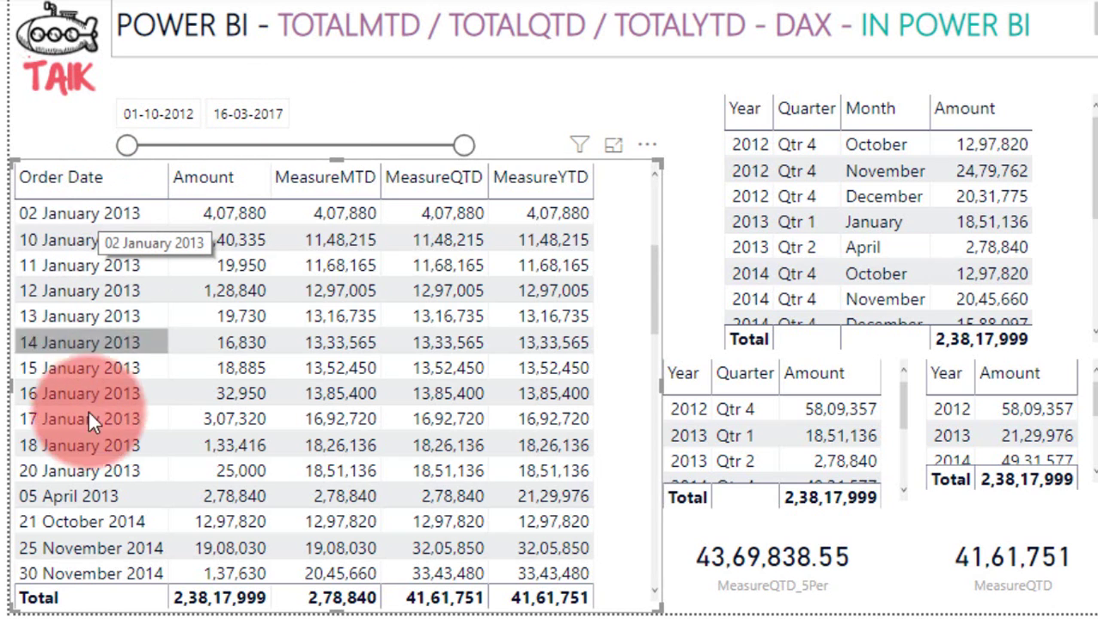
Point out the Amount and MeasureMTD columns and scroll through the Order Date table
{"action": "left_click", "coordinate": [226, 179]}
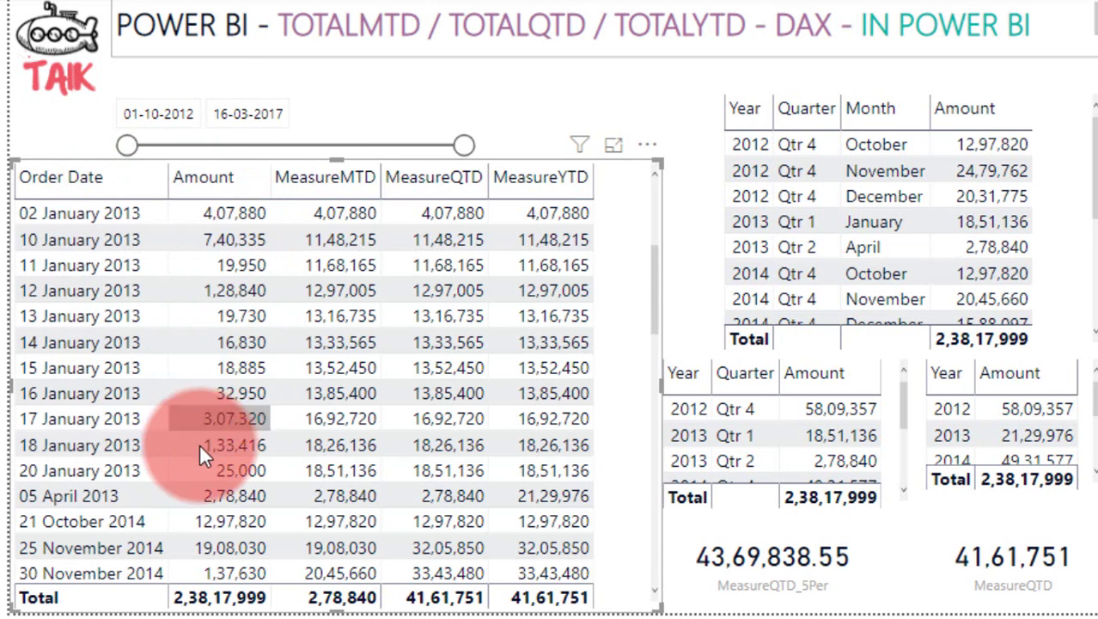
{"action": "left_click", "coordinate": [324, 178]}
{"action": "mouse_move", "coordinate": [332, 193]}
{"action": "left_mouse_down"}
{"action": "mouse_move", "coordinate": [343, 222]}
{"action": "mouse_move", "coordinate": [354, 195]}
{"action": "mouse_move", "coordinate": [409, 208]}
{"action": "left_mouse_up"}
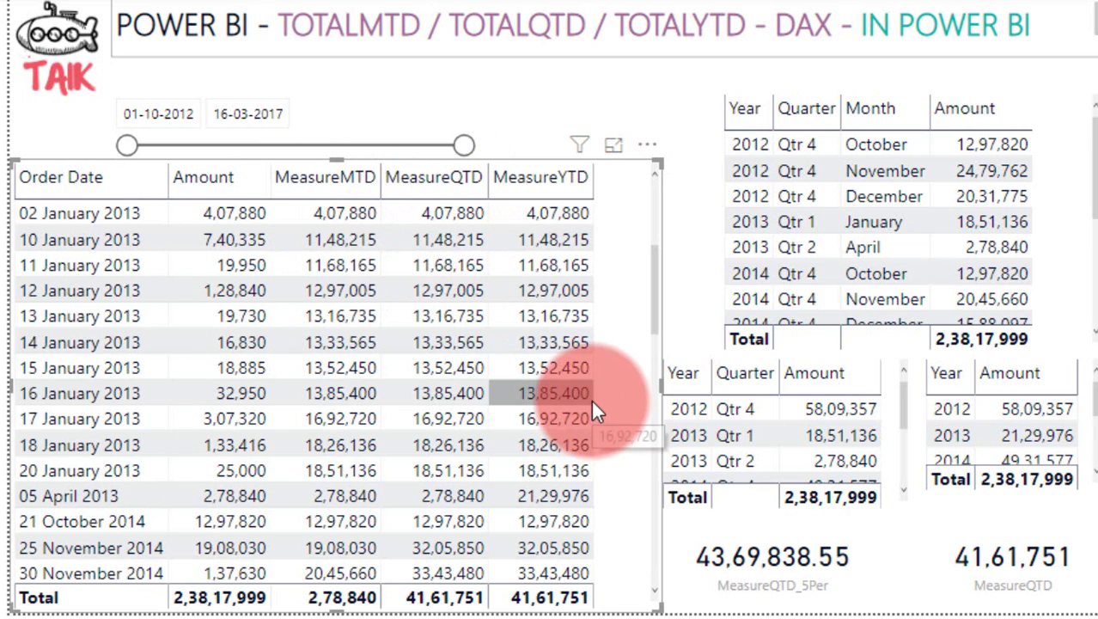
{"action": "scroll", "coordinate": [258, 223], "scroll_direction": "up", "scroll_amount": 4}
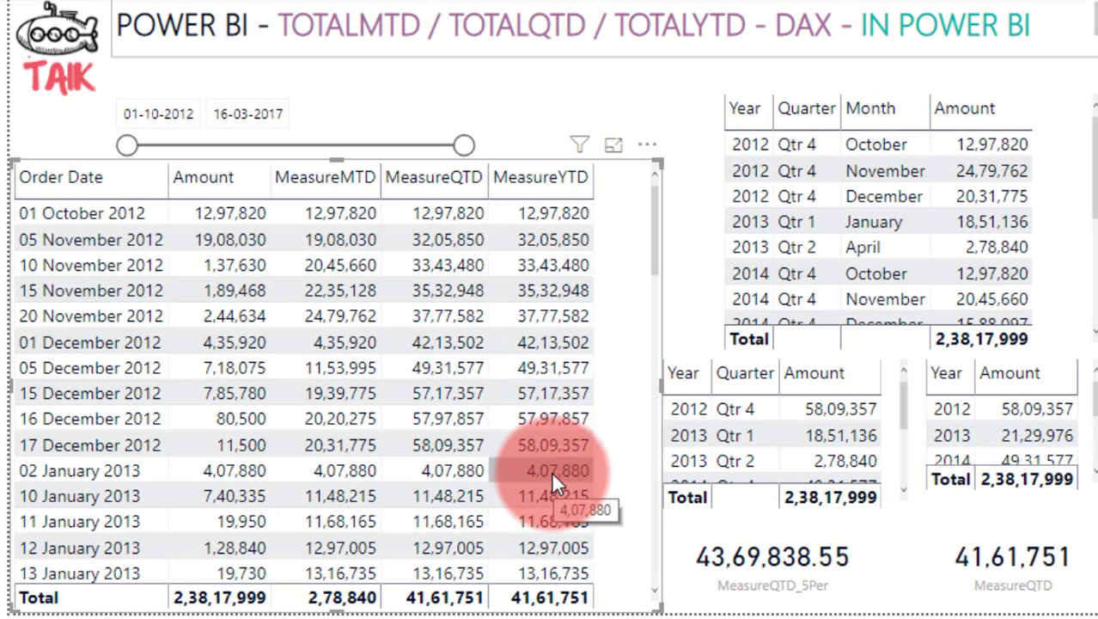
{"action": "scroll", "coordinate": [551, 469], "scroll_direction": "down", "scroll_amount": 5}
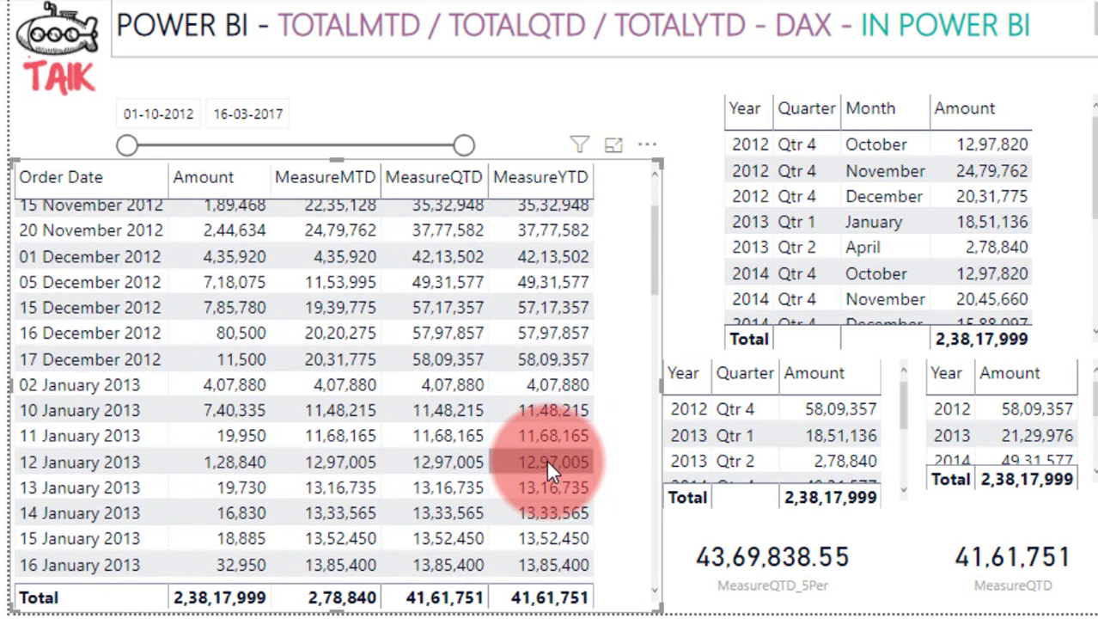
{"action": "scroll", "coordinate": [550, 470], "scroll_direction": "down", "scroll_amount": 2}
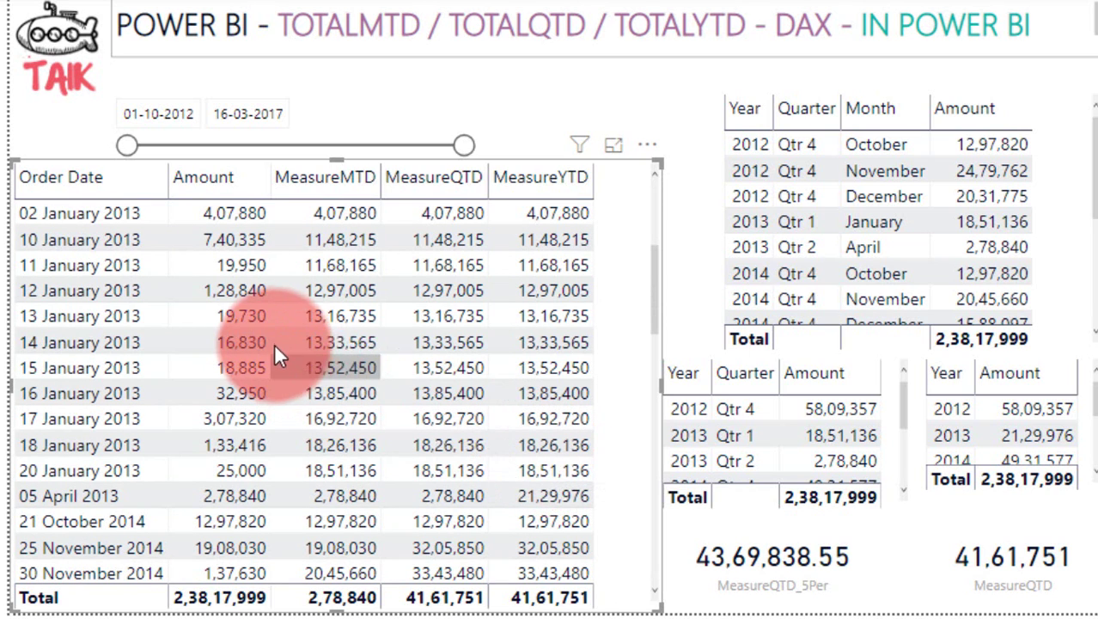
{"action": "scroll", "coordinate": [275, 341], "scroll_direction": "up", "scroll_amount": 2}
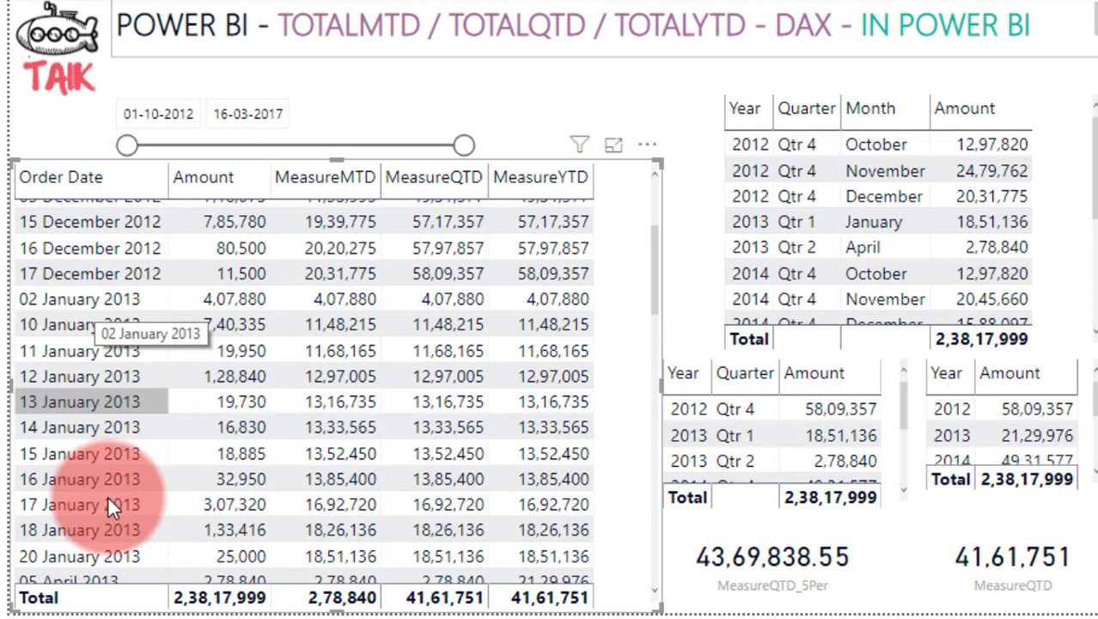
{"action": "scroll", "coordinate": [108, 495], "scroll_direction": "down", "scroll_amount": 3}
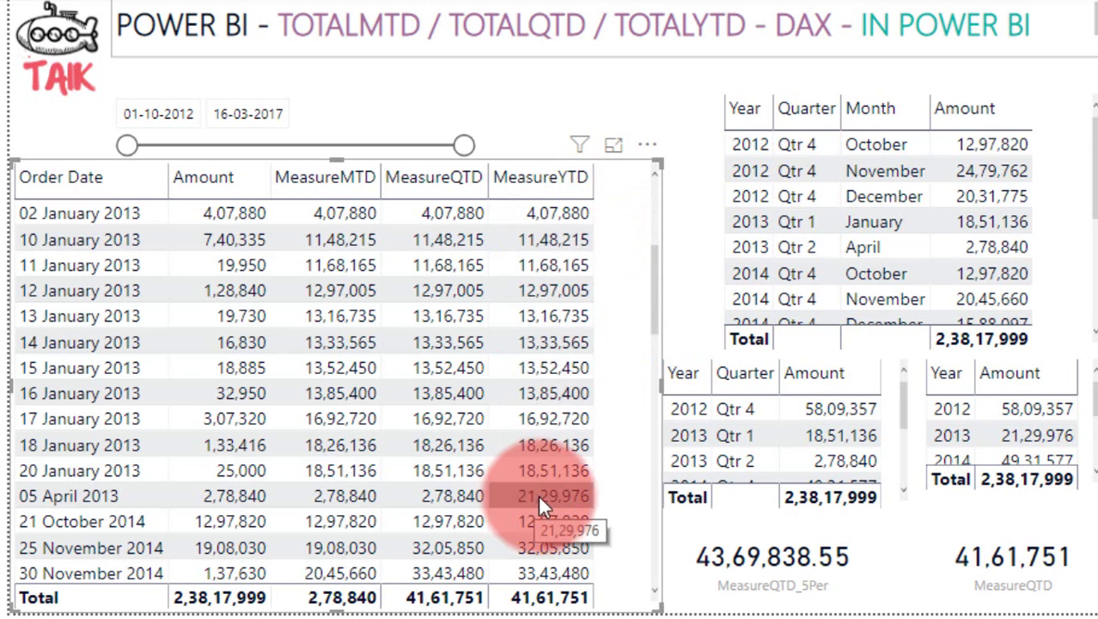
{"action": "scroll", "coordinate": [540, 496], "scroll_direction": "down", "scroll_amount": 4}
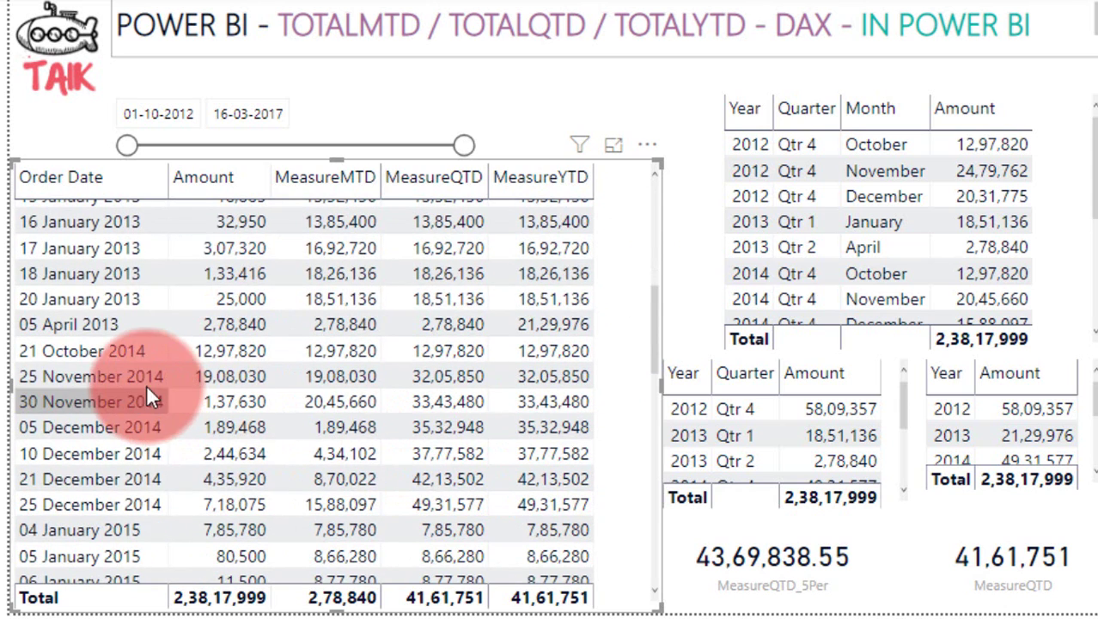
{"action": "scroll", "coordinate": [207, 403], "scroll_direction": "down", "scroll_amount": 4}
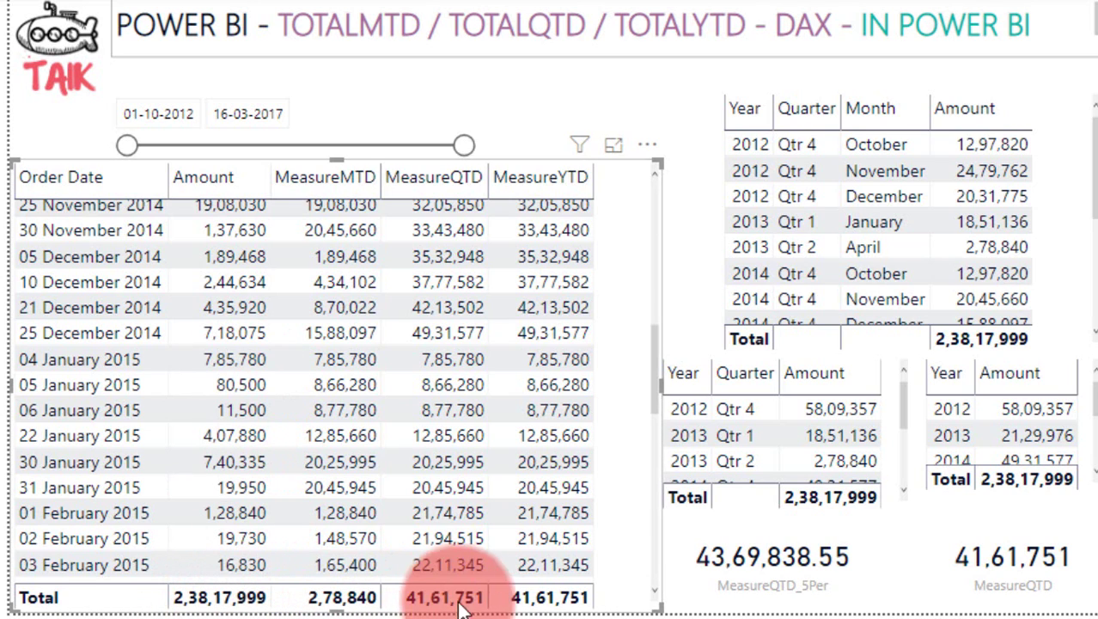
{"action": "scroll", "coordinate": [425, 451], "scroll_direction": "down", "scroll_amount": 15}
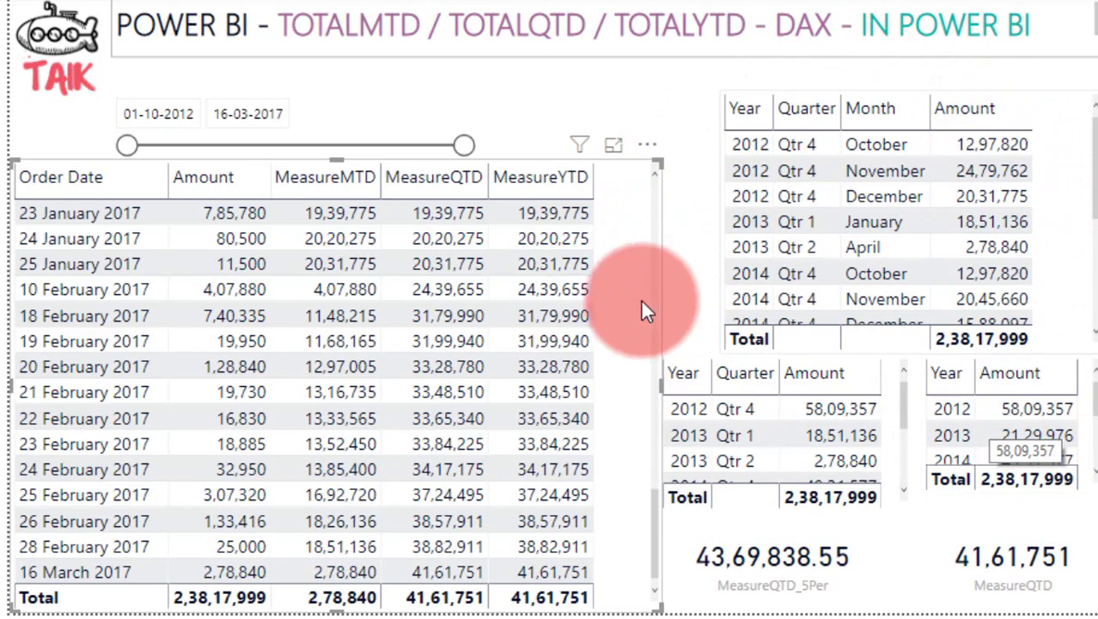
{"action": "scroll", "coordinate": [640, 301], "scroll_direction": "up", "scroll_amount": 10}
{"action": "scroll", "coordinate": [629, 296], "scroll_direction": "up", "scroll_amount": 5}
{"action": "scroll", "coordinate": [629, 294], "scroll_direction": "up", "scroll_amount": 5}
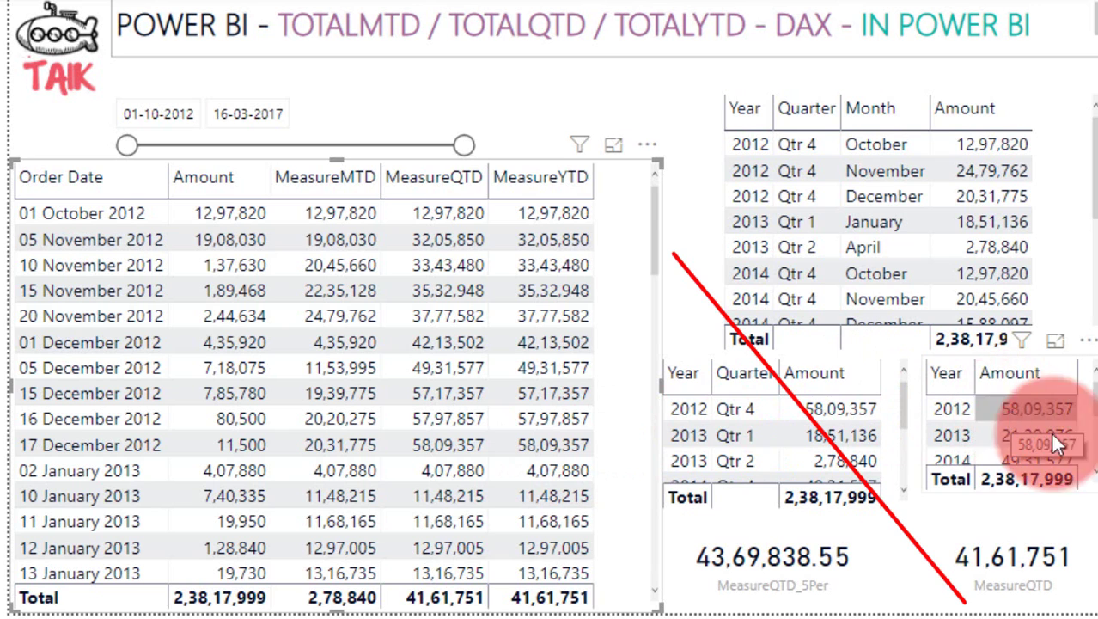
{"action": "scroll", "coordinate": [1057, 451], "scroll_direction": "down", "scroll_amount": 1}
{"action": "scroll", "coordinate": [507, 438], "scroll_direction": "down", "scroll_amount": 2}
{"action": "scroll", "coordinate": [518, 447], "scroll_direction": "down", "scroll_amount": 3}
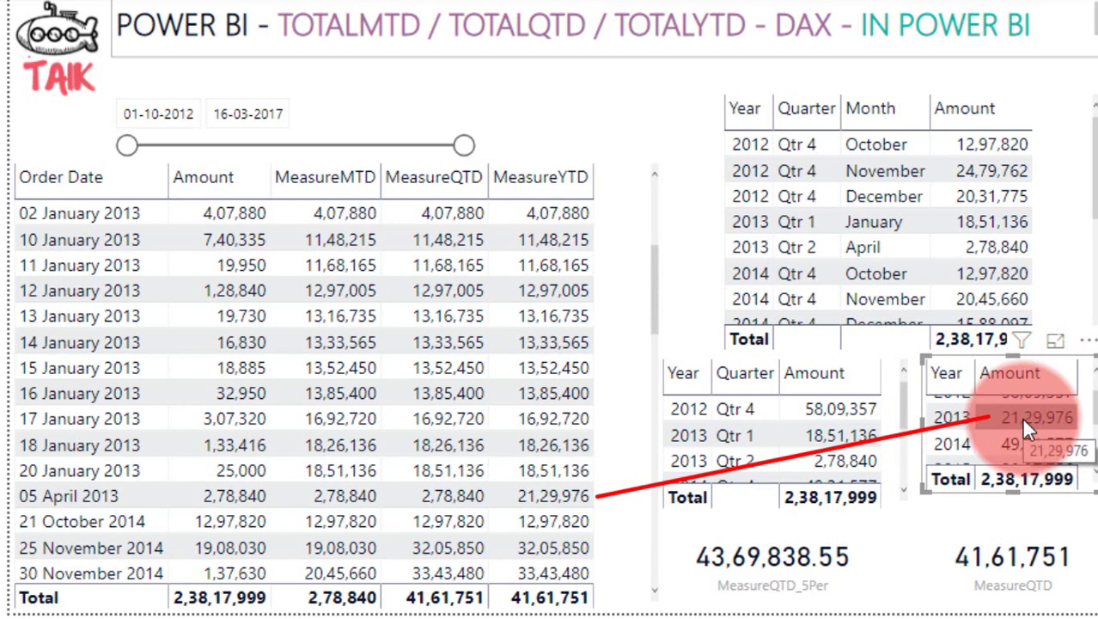
{"action": "scroll", "coordinate": [612, 429], "scroll_direction": "down", "scroll_amount": 5}
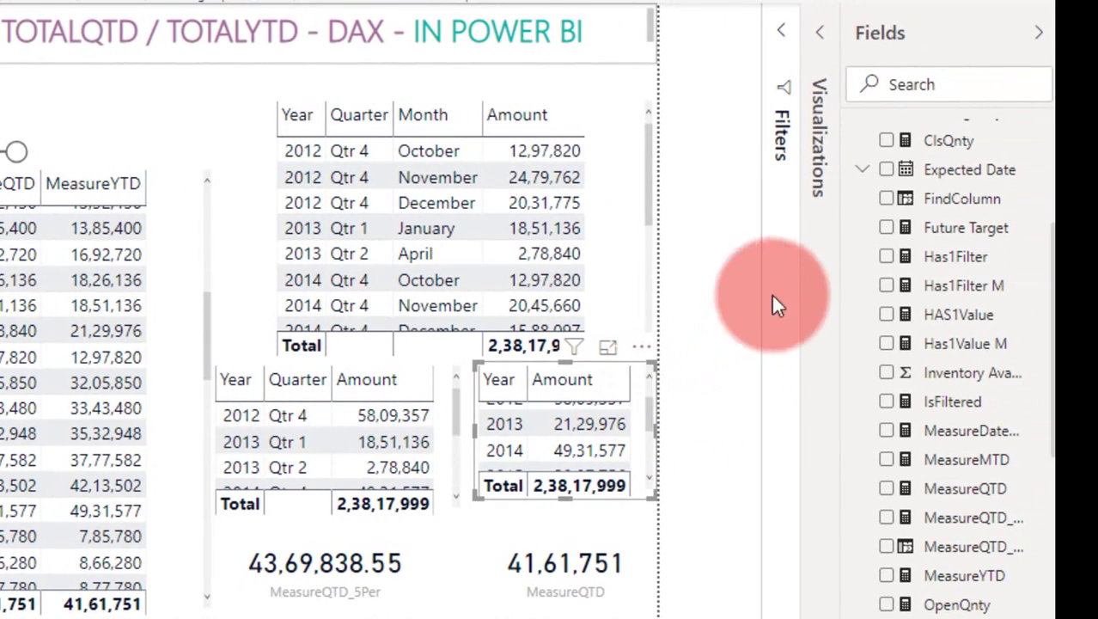
Show the Visualizations pane beside the Fields list
{"action": "left_click", "coordinate": [821, 176]}
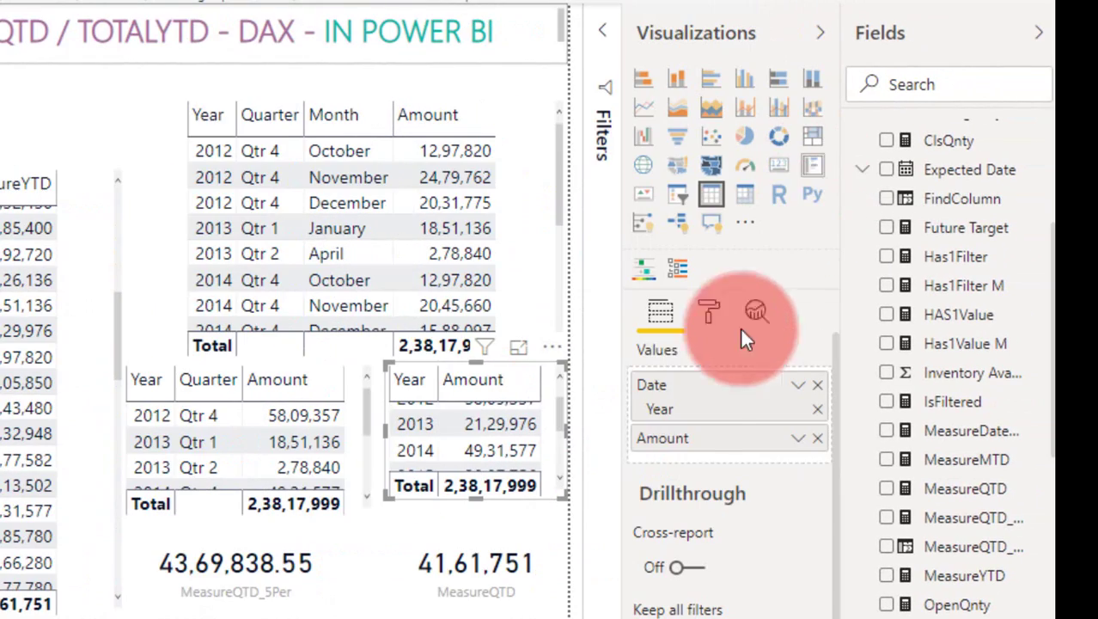
{"action": "scroll", "coordinate": [1023, 308], "scroll_direction": "up", "scroll_amount": 3}
{"action": "scroll", "coordinate": [1023, 308], "scroll_direction": "up", "scroll_amount": 1}
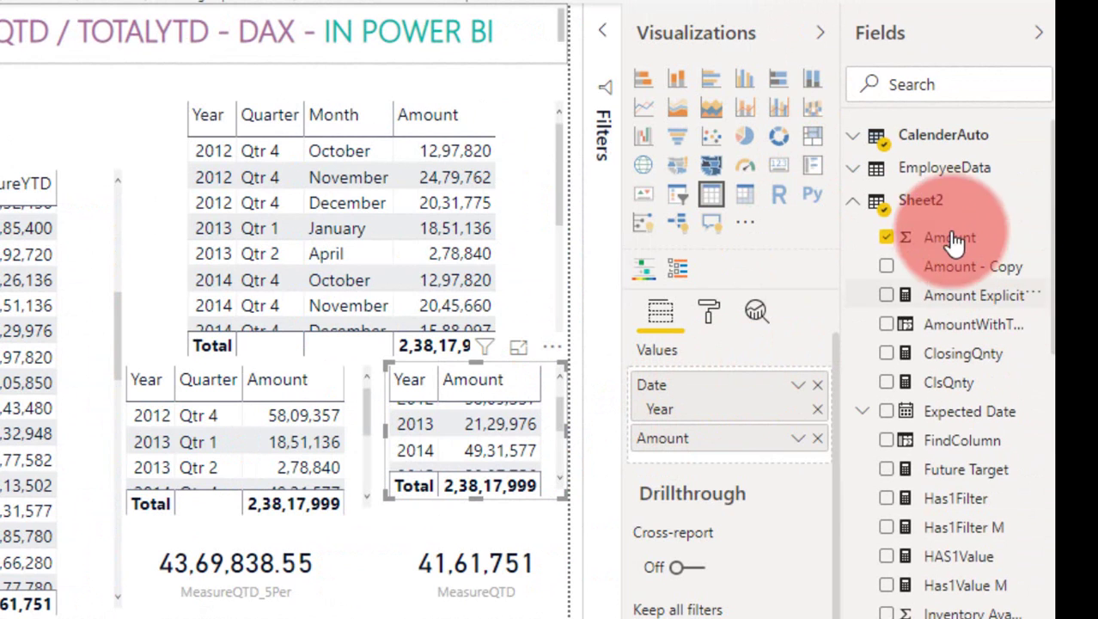
{"action": "scroll", "coordinate": [931, 275], "scroll_direction": "down", "scroll_amount": 5}
{"action": "scroll", "coordinate": [937, 297], "scroll_direction": "down", "scroll_amount": 3}
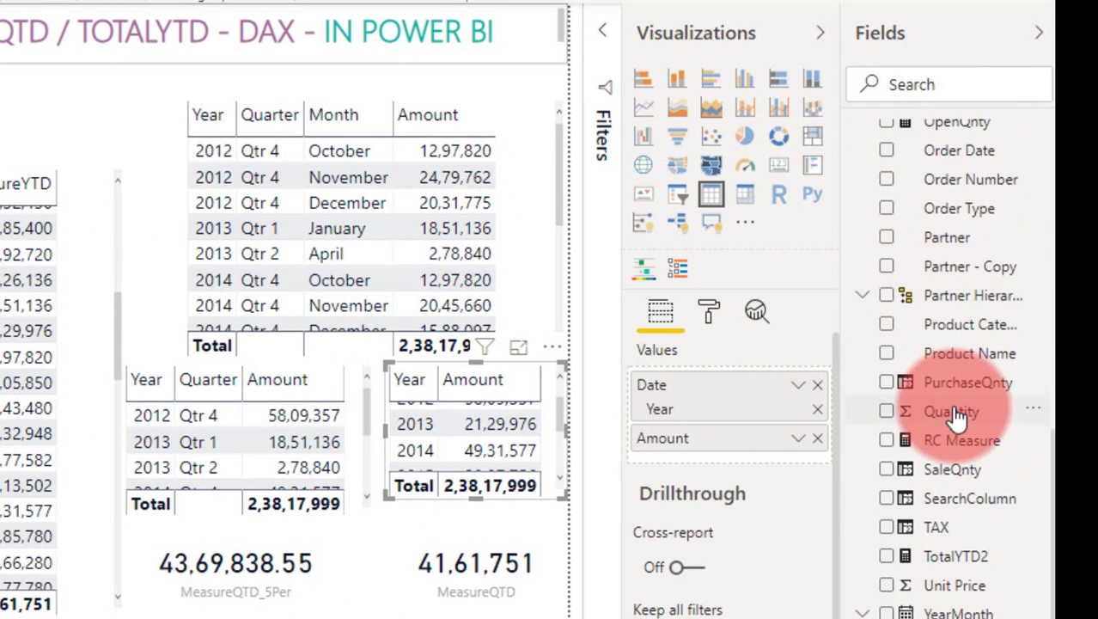
{"action": "scroll", "coordinate": [946, 275], "scroll_direction": "up", "scroll_amount": 8}
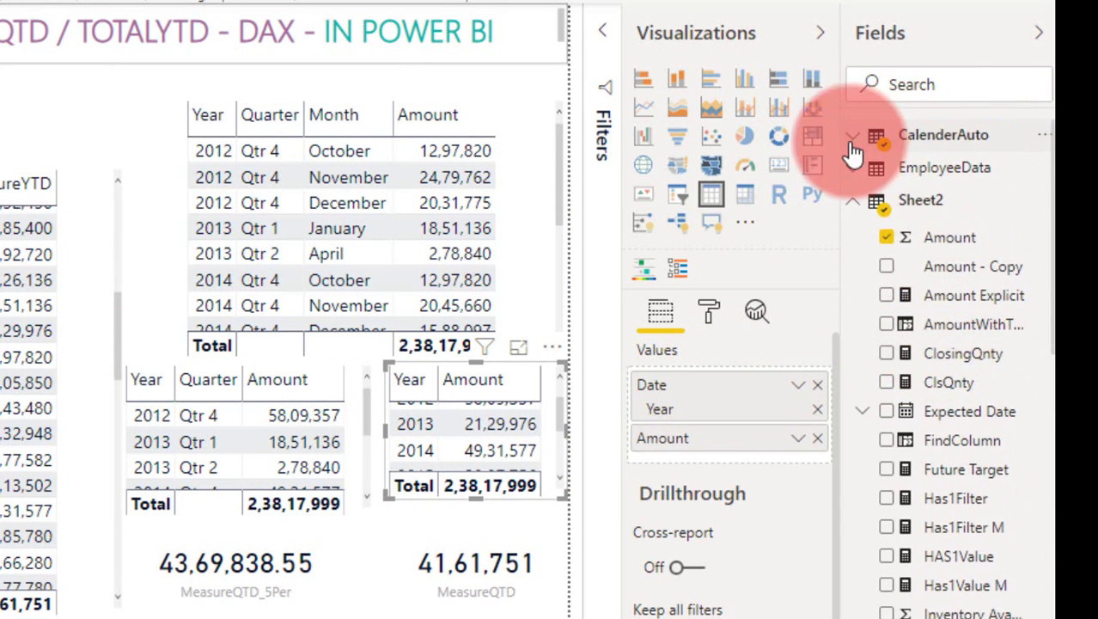
Expand CalenderAuto and inspect the Year-Quarter and Year-Quarter-Month tables' Values fields
{"action": "left_click", "coordinate": [853, 142]}
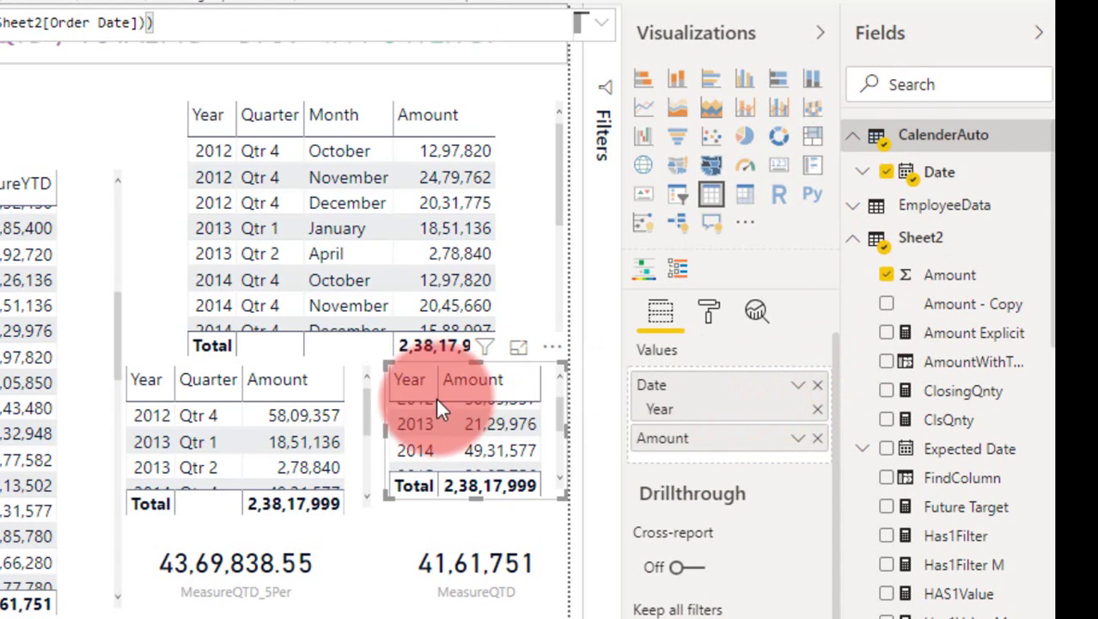
{"action": "left_click", "coordinate": [347, 415]}
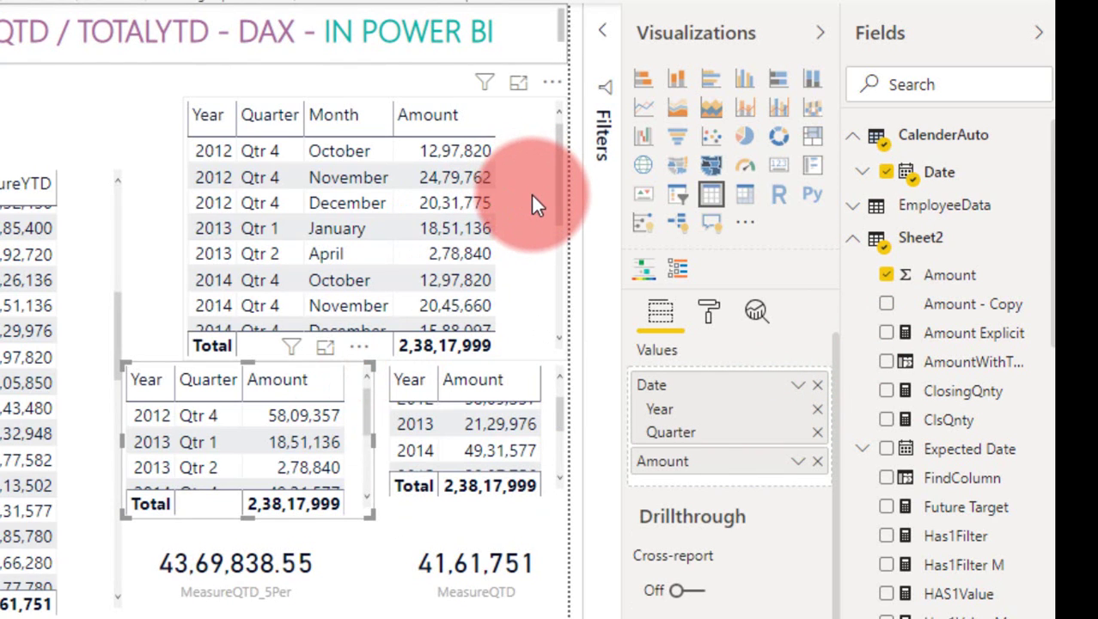
{"action": "left_click", "coordinate": [533, 196]}
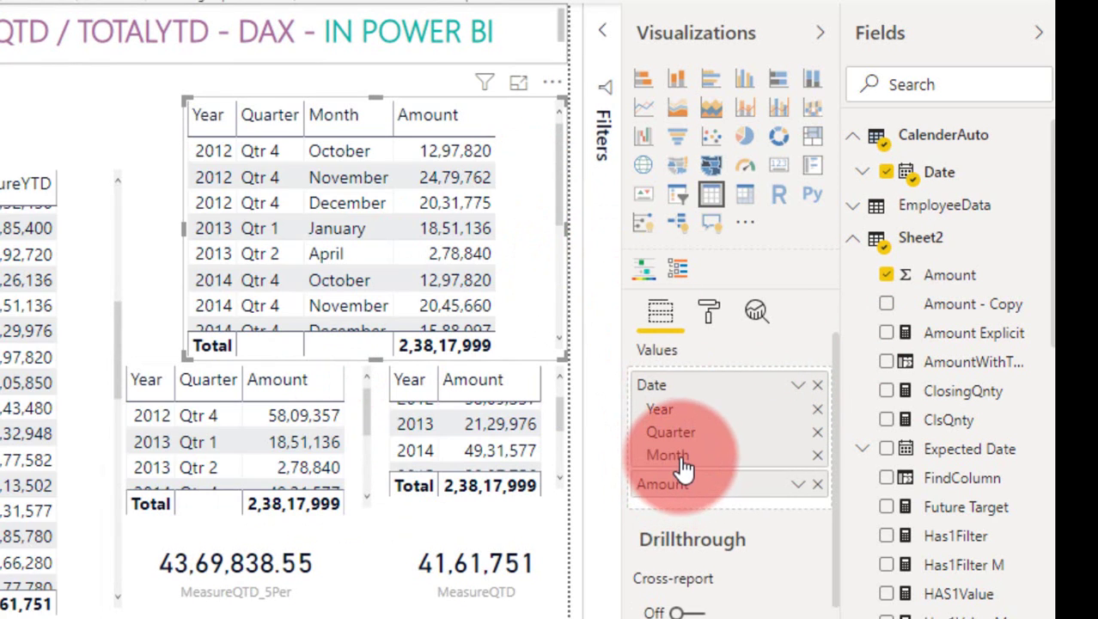
{"action": "left_click_drag", "start_coordinate": [683, 465], "coordinate": [101, 312]}
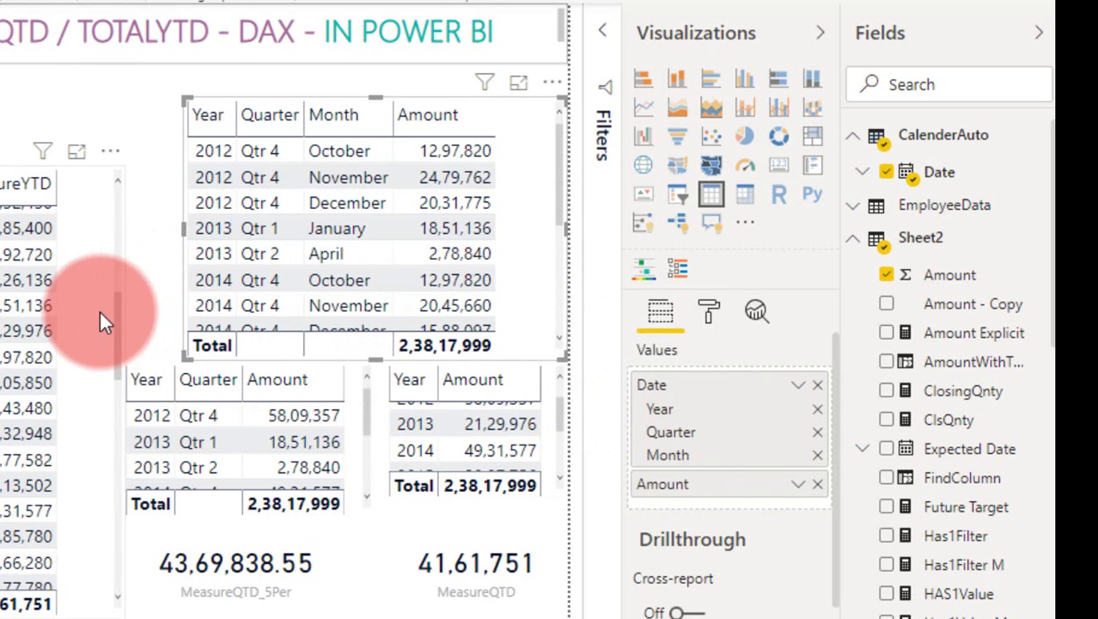
{"action": "left_click_drag", "start_coordinate": [100, 311], "coordinate": [468, 561]}
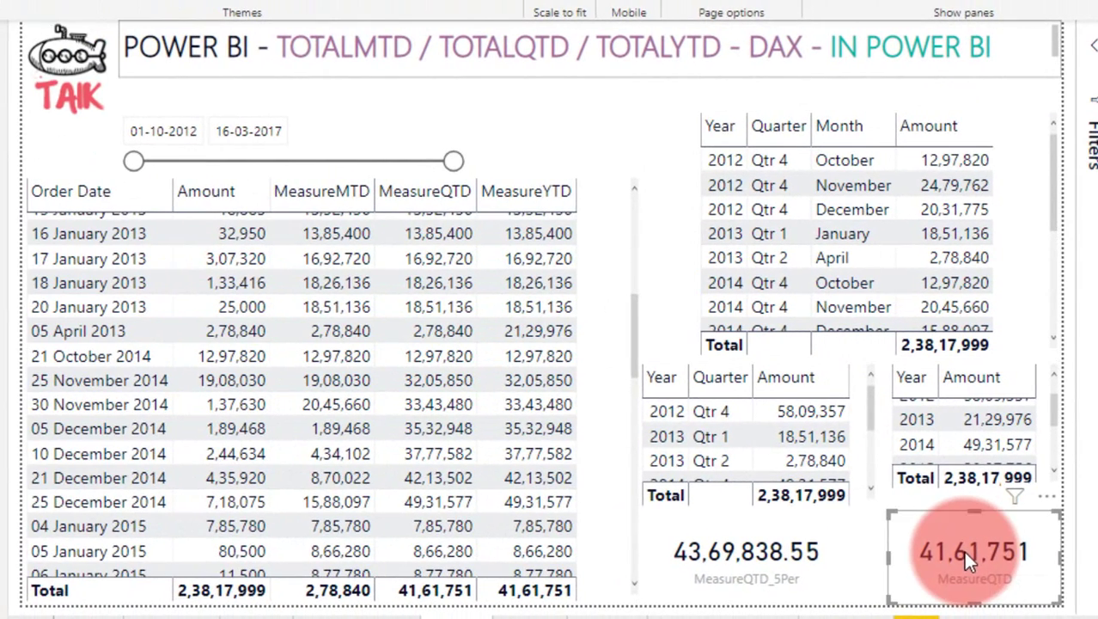
{"action": "left_click", "coordinate": [902, 609]}
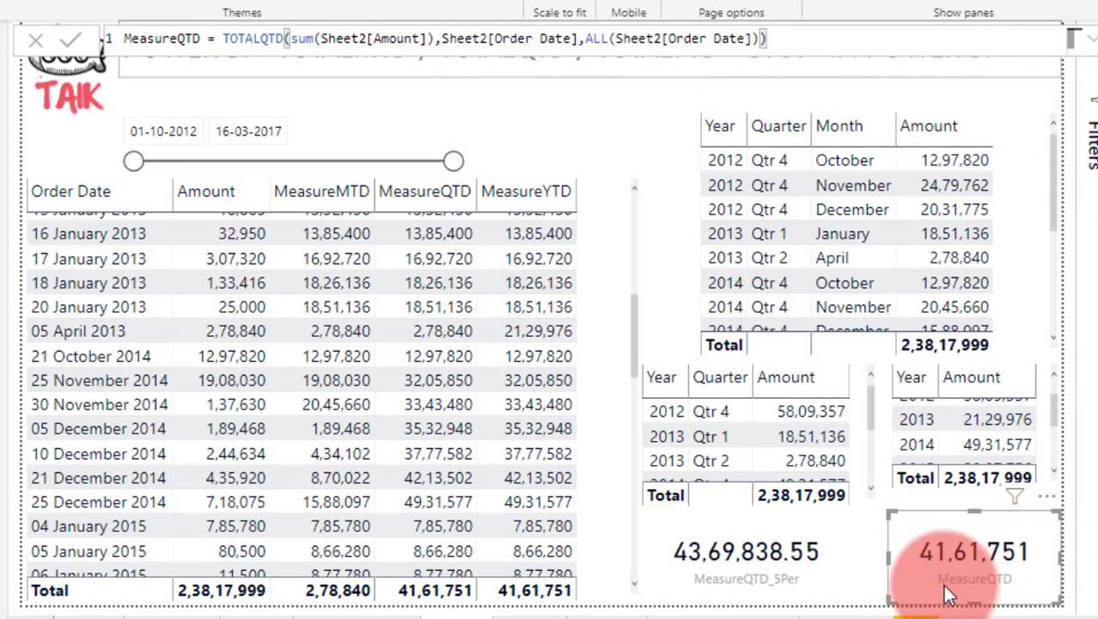
{"action": "left_click", "coordinate": [822, 571]}
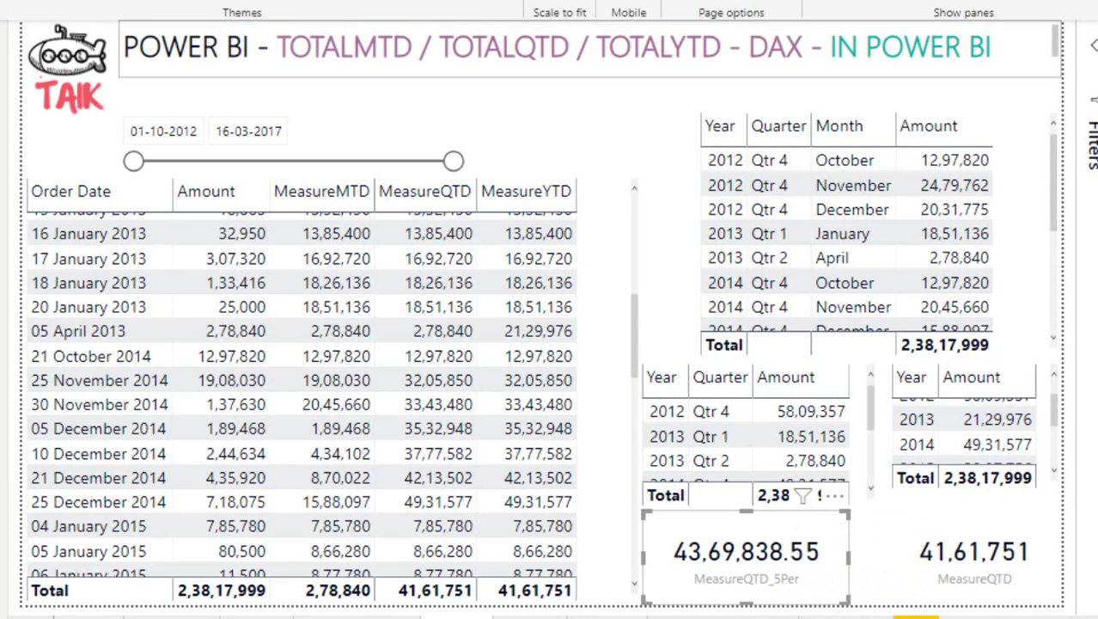
{"action": "left_click", "coordinate": [1071, 235]}
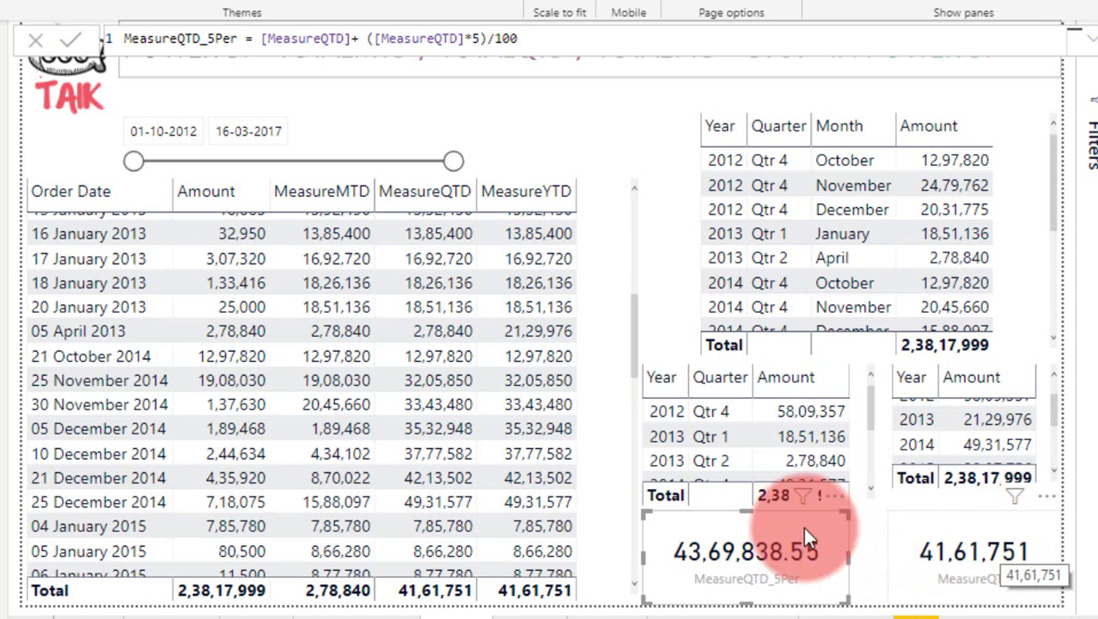
{"action": "left_click", "coordinate": [602, 364]}
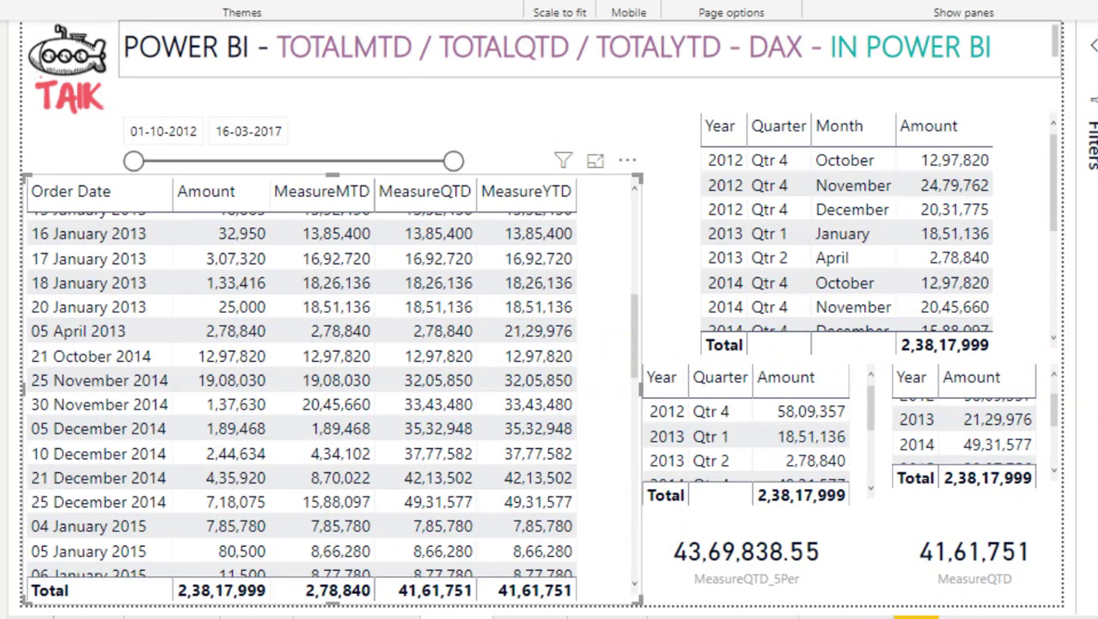
Replace MeasureYTD's TOTALYTD year-end date '12/31' with '06/30' and commit the formula
{"action": "left_click", "coordinate": [667, 109]}
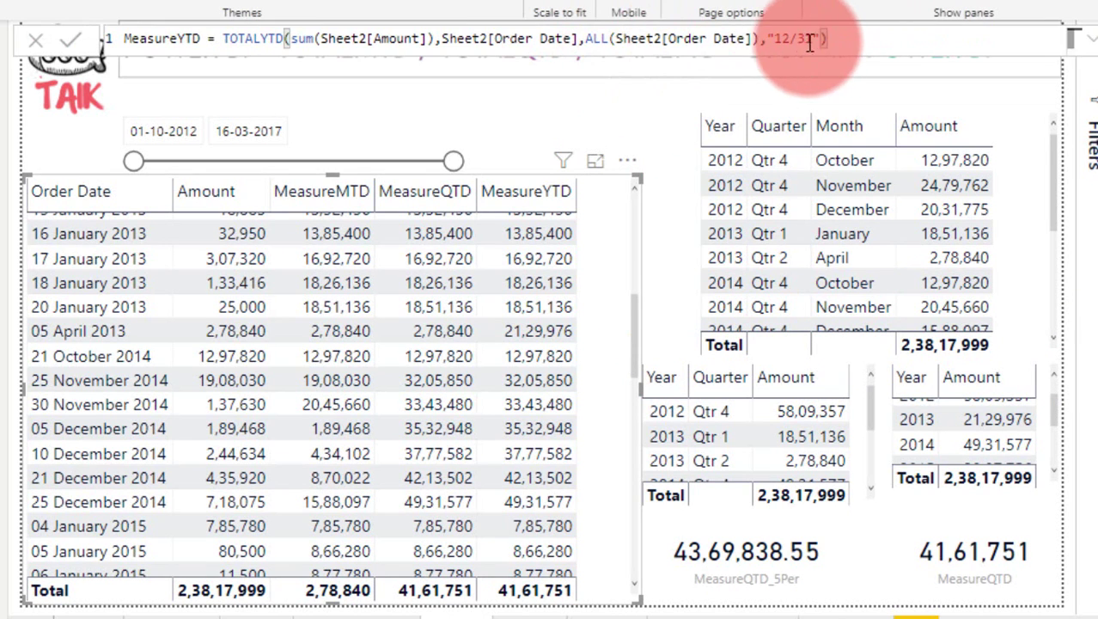
{"action": "left_click", "coordinate": [763, 37]}
{"action": "type", "text": ","}
{"action": "left_click_drag", "start_coordinate": [767, 38], "coordinate": [821, 41]}
{"action": "scroll", "coordinate": [597, 305], "scroll_direction": "up", "scroll_amount": 5}
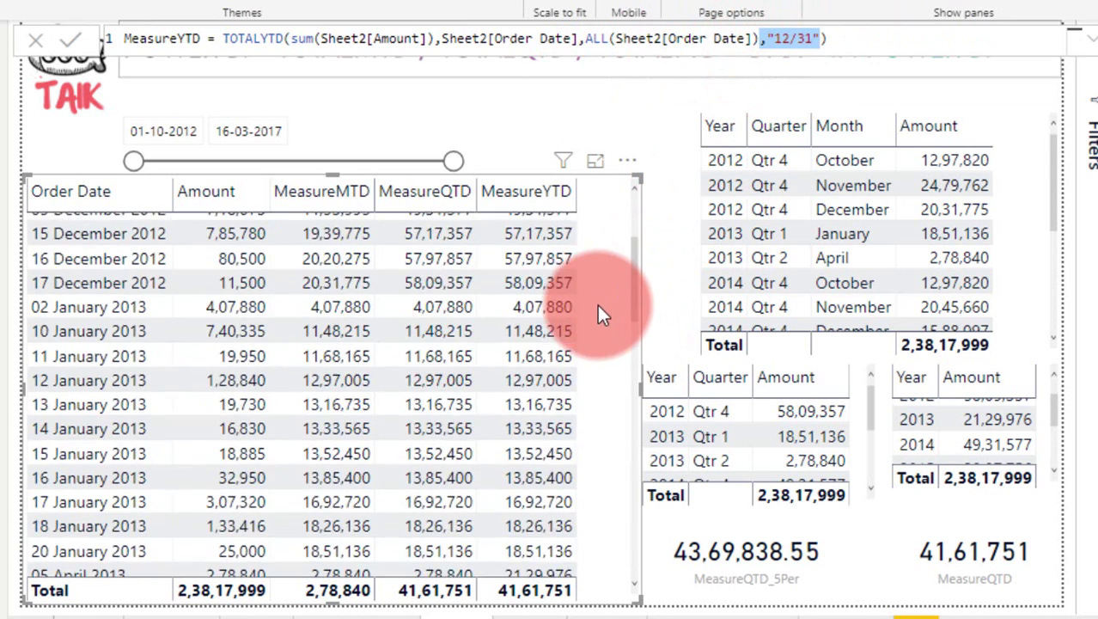
{"action": "left_click", "coordinate": [791, 39]}
{"action": "key", "text": "BackSpace"}
{"action": "key", "text": "BackSpace"}
{"action": "type", "text": "06"}
{"action": "key", "text": "Right"}
{"action": "key", "text": "Delete"}
{"action": "type", "text": "0"}
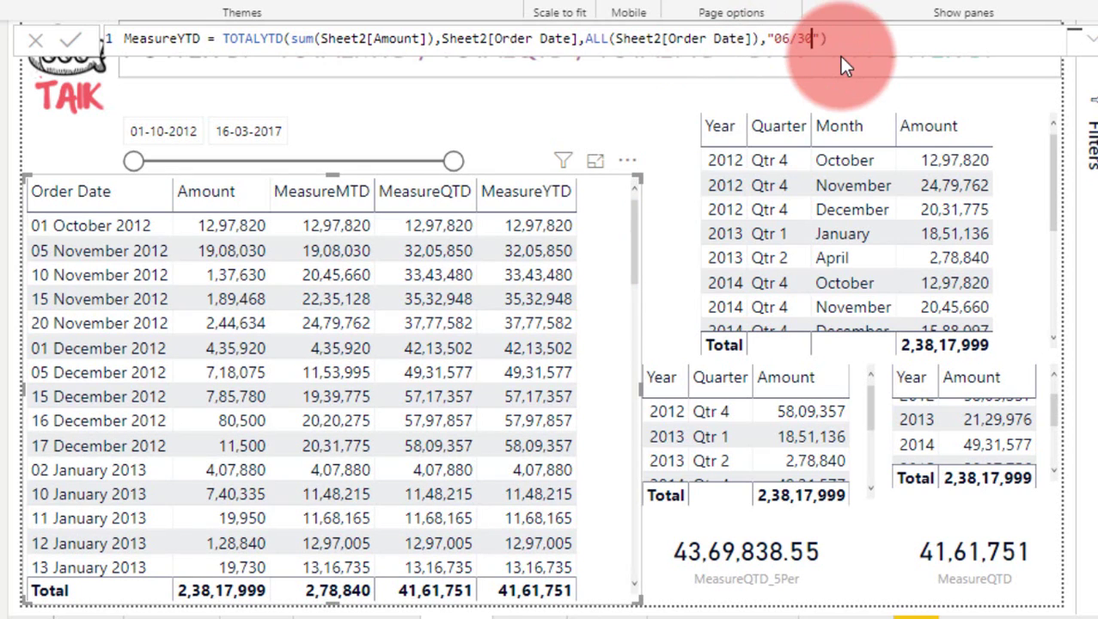
{"action": "left_click", "coordinate": [77, 40]}
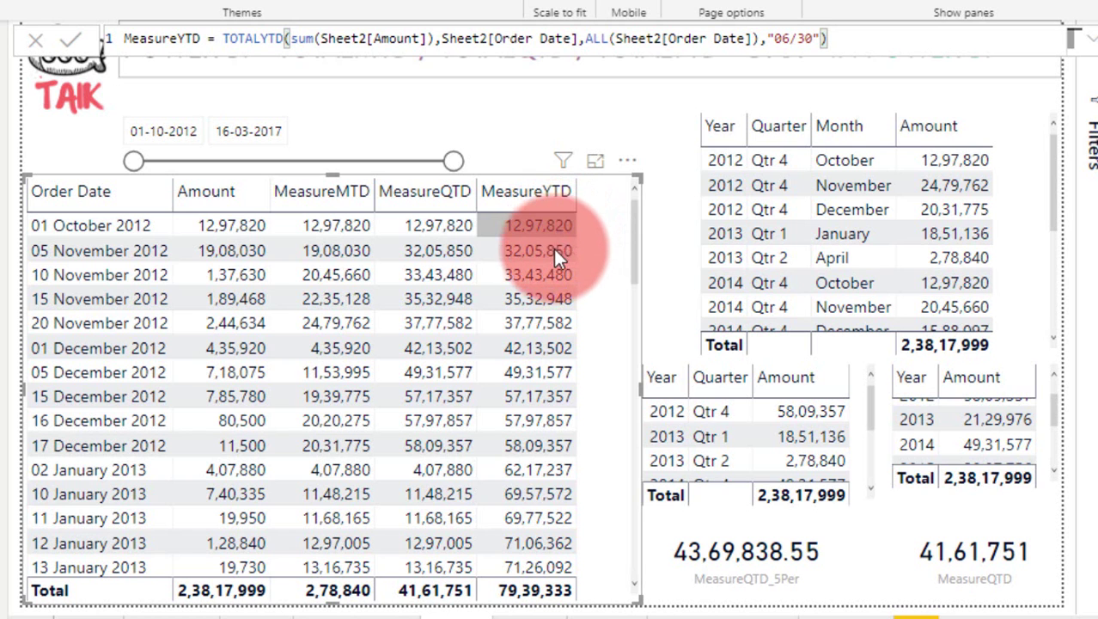
Scroll down the Order Date table, comparing MeasureYTD with MTD and QTD under the June year end
{"action": "scroll", "coordinate": [554, 243], "scroll_direction": "down", "scroll_amount": 1}
{"action": "scroll", "coordinate": [547, 359], "scroll_direction": "down", "scroll_amount": 4}
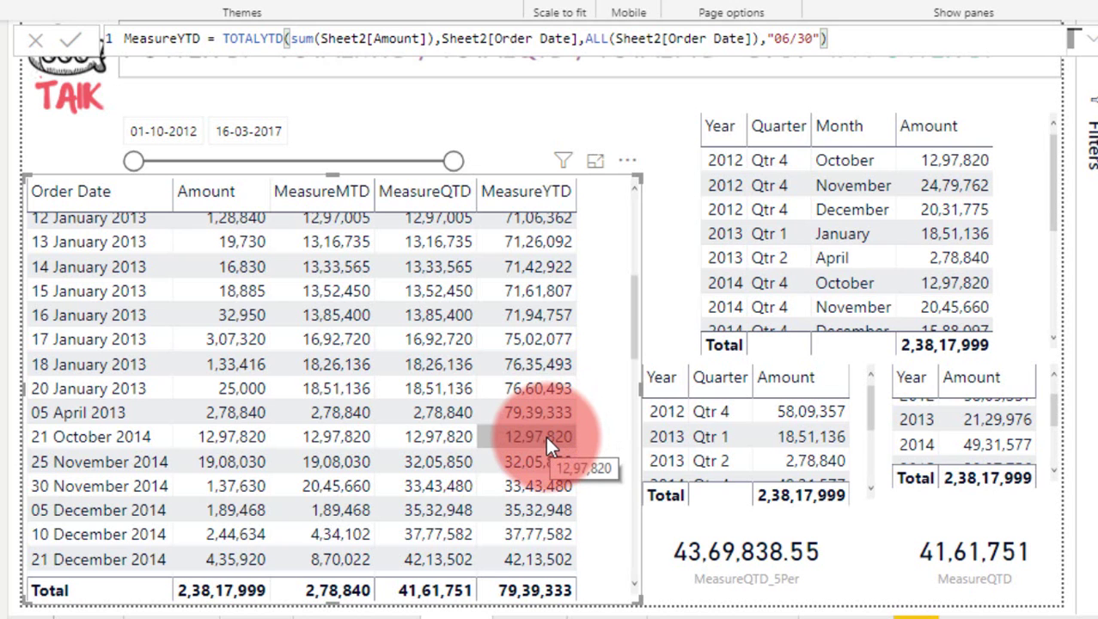
{"action": "scroll", "coordinate": [545, 434], "scroll_direction": "down", "scroll_amount": 1}
{"action": "scroll", "coordinate": [539, 421], "scroll_direction": "down", "scroll_amount": 1}
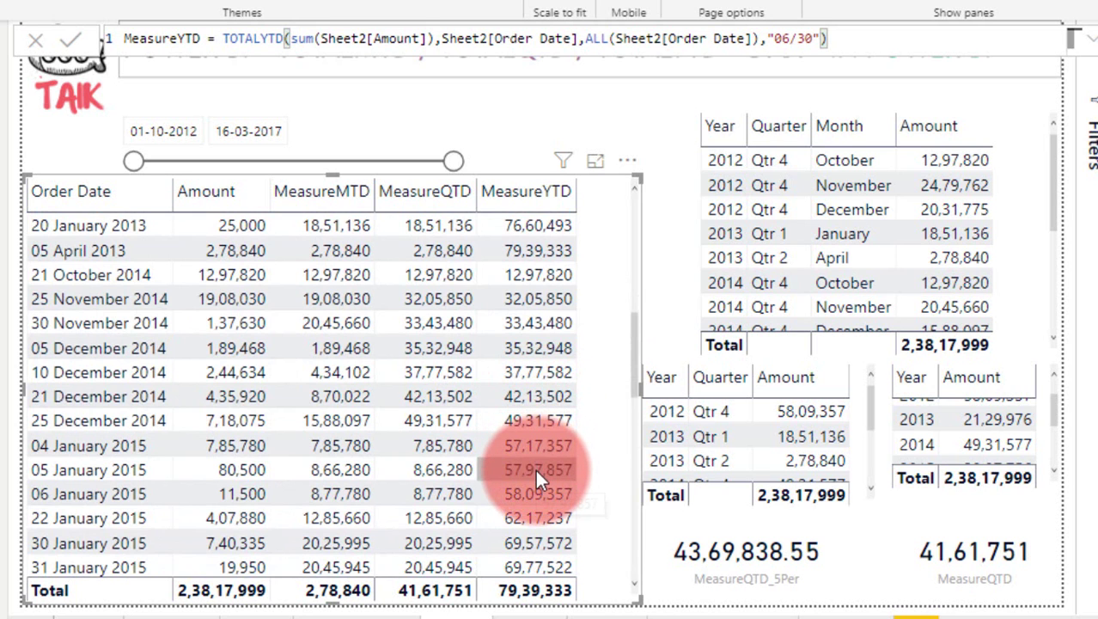
{"action": "scroll", "coordinate": [535, 464], "scroll_direction": "down", "scroll_amount": 1}
{"action": "scroll", "coordinate": [535, 461], "scroll_direction": "down", "scroll_amount": 3}
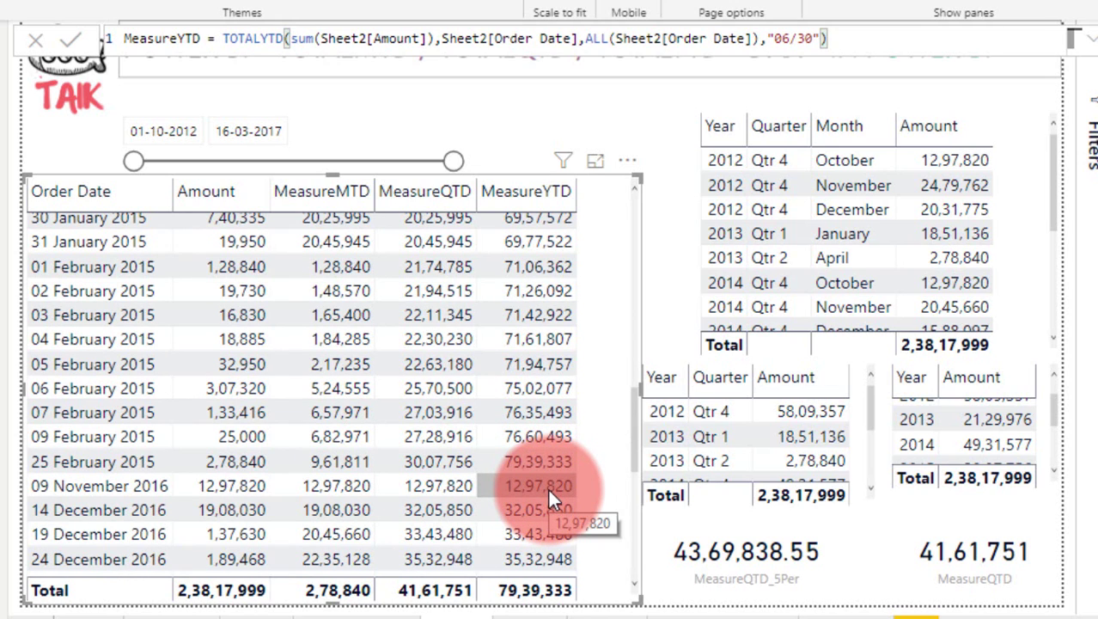
Edit MeasureYTD's TOTALYTD year-end from '06/30' to '03/31' and commit the formula
{"action": "left_click", "coordinate": [809, 39]}
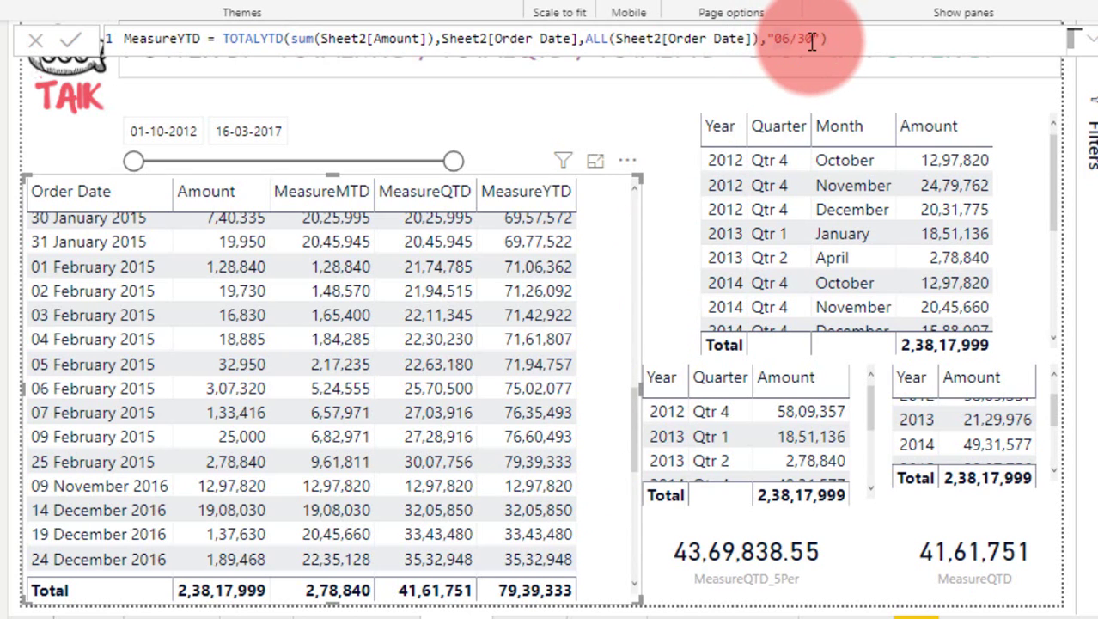
{"action": "key", "text": "BackSpace"}
{"action": "type", "text": "3"}
{"action": "key", "text": "BackSpace"}
{"action": "type", "text": "1"}
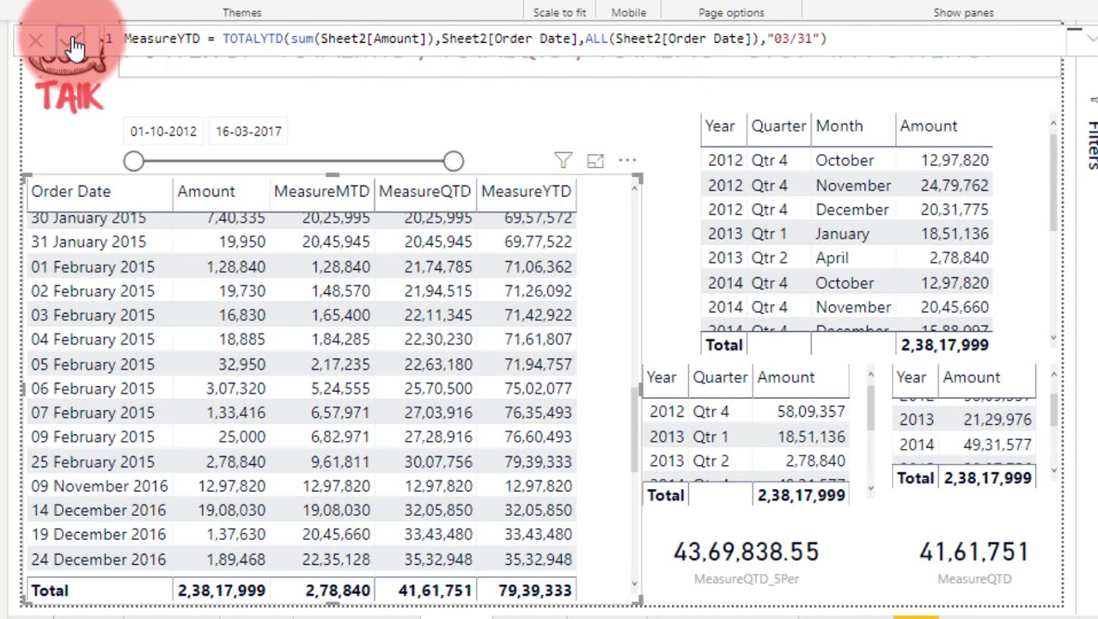
{"action": "left_click", "coordinate": [634, 327]}
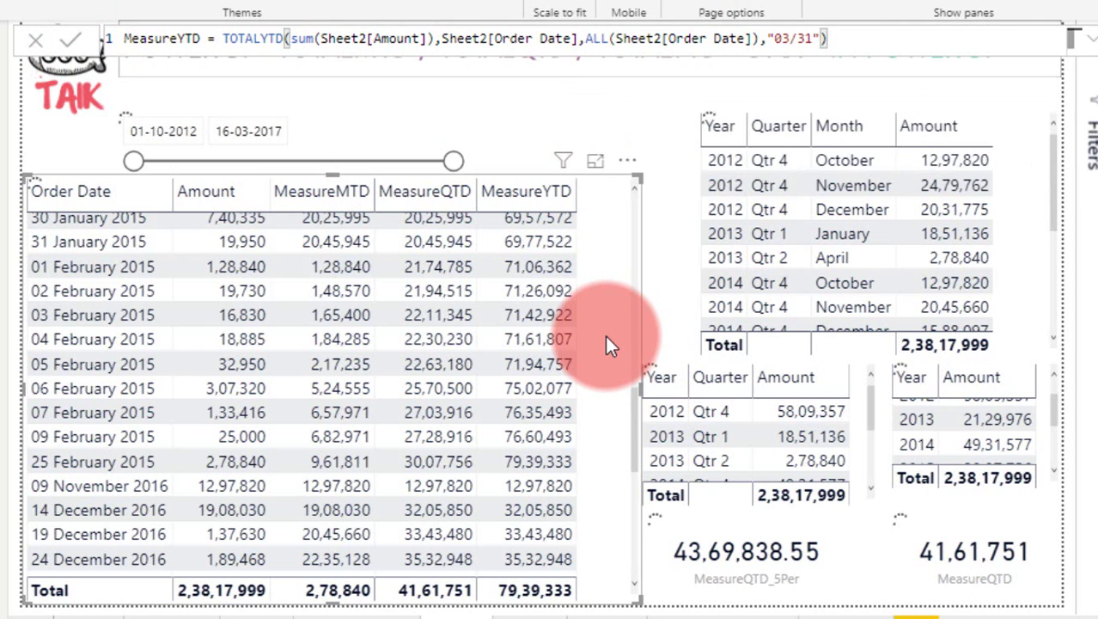
Scroll the Order Date table from the top, checking MeasureYTD at each March year boundary
{"action": "scroll", "coordinate": [602, 258], "scroll_direction": "up", "scroll_amount": 5}
{"action": "scroll", "coordinate": [602, 258], "scroll_direction": "up", "scroll_amount": 5}
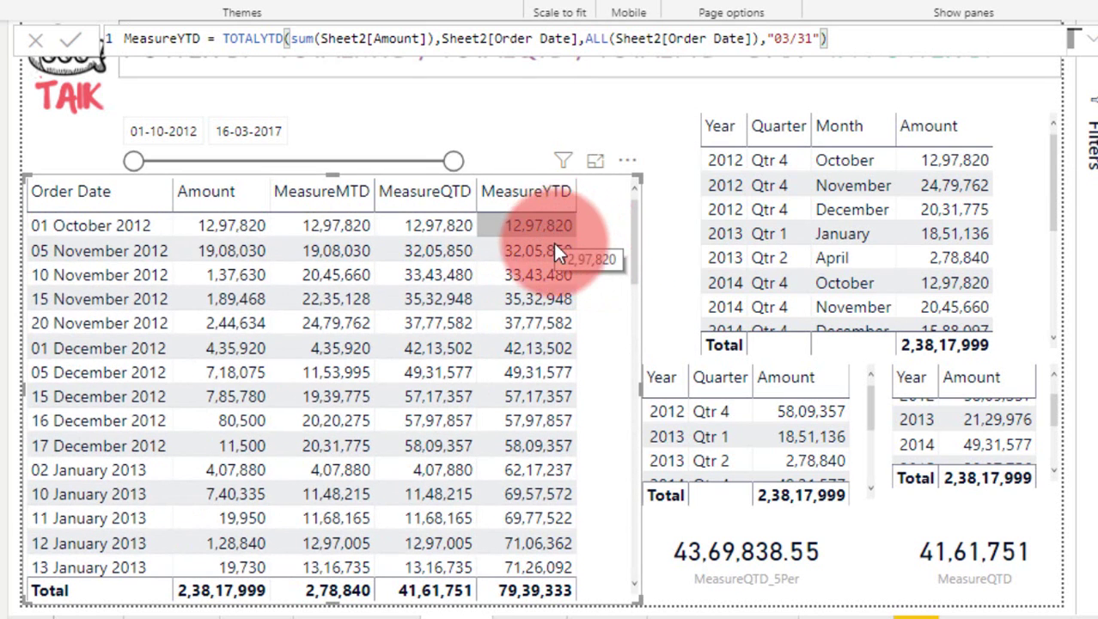
{"action": "scroll", "coordinate": [581, 349], "scroll_direction": "down", "scroll_amount": 2}
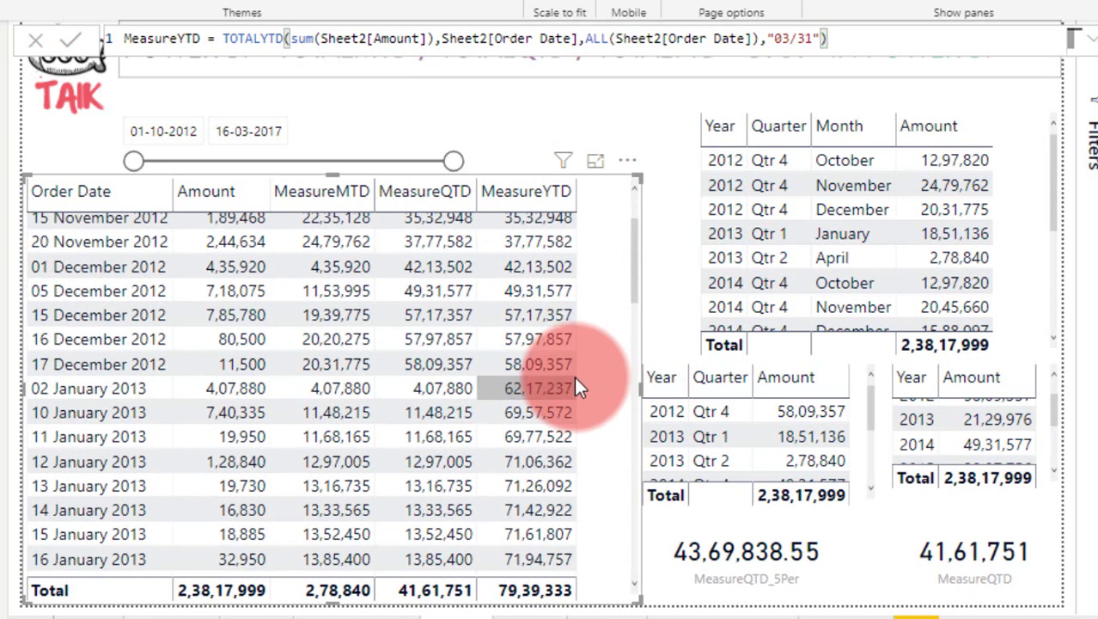
{"action": "scroll", "coordinate": [574, 377], "scroll_direction": "down", "scroll_amount": 2}
{"action": "scroll", "coordinate": [567, 443], "scroll_direction": "down", "scroll_amount": 1}
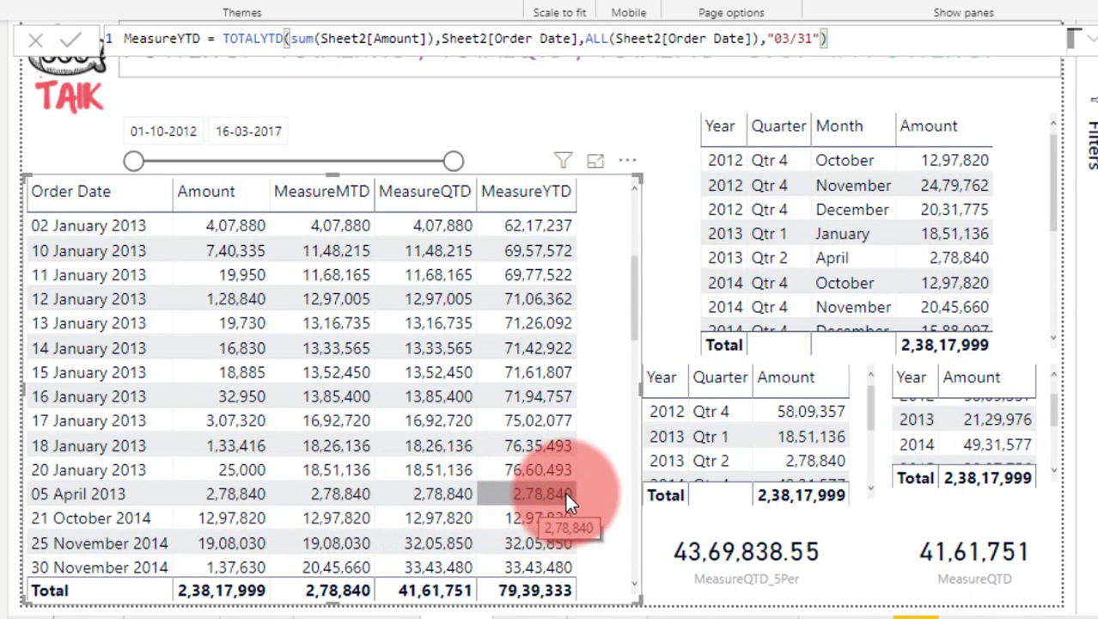
{"action": "scroll", "coordinate": [561, 489], "scroll_direction": "down", "scroll_amount": 5}
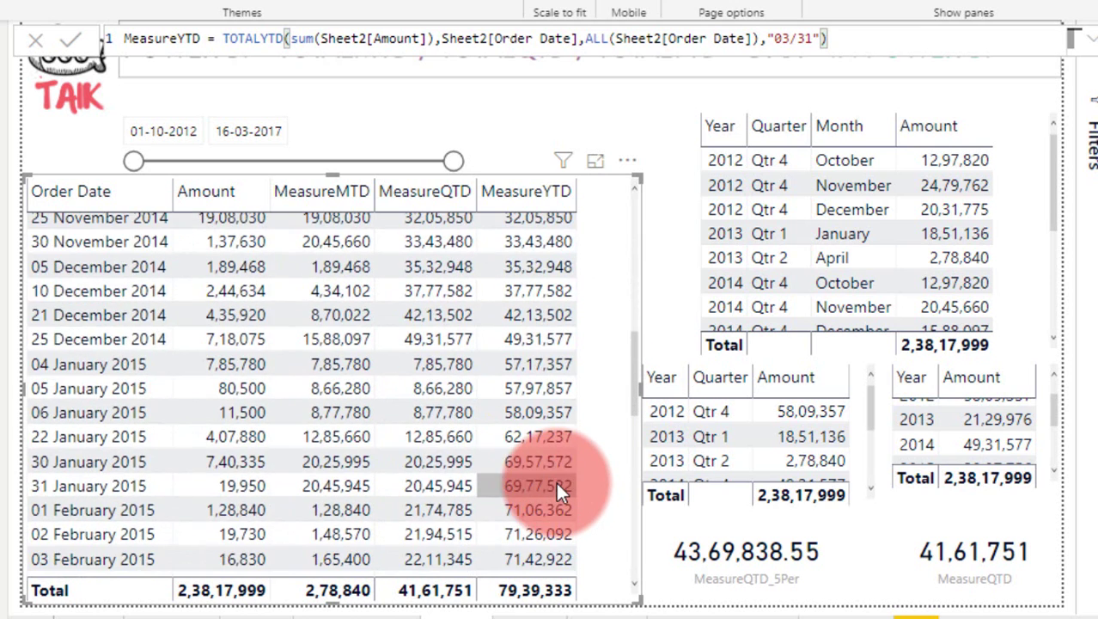
{"action": "scroll", "coordinate": [556, 482], "scroll_direction": "down", "scroll_amount": 6}
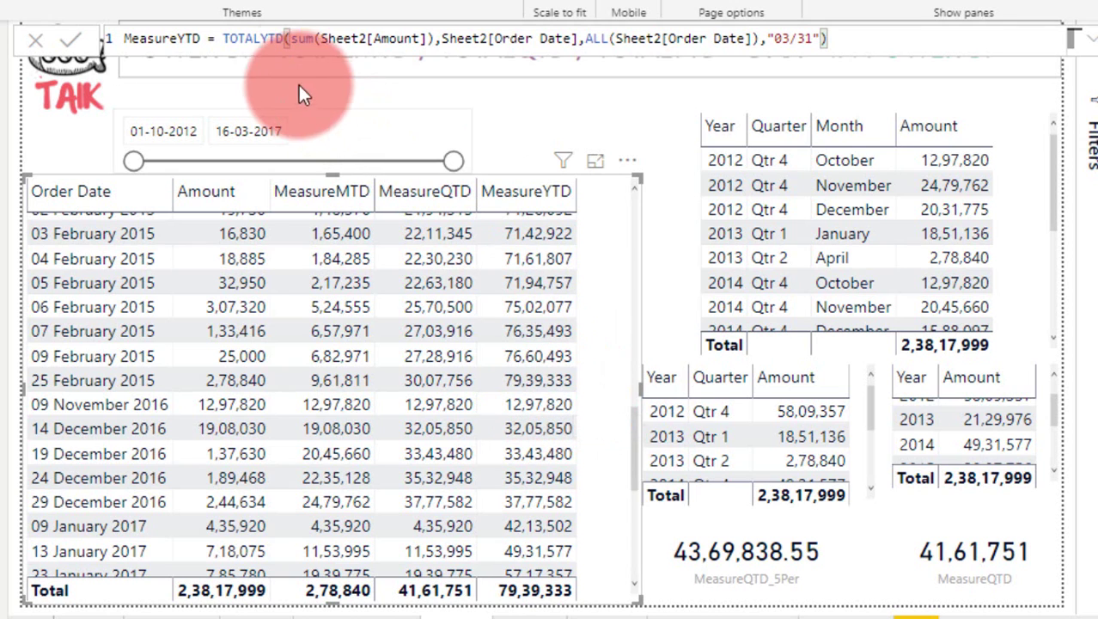
{"action": "left_click", "coordinate": [440, 39]}
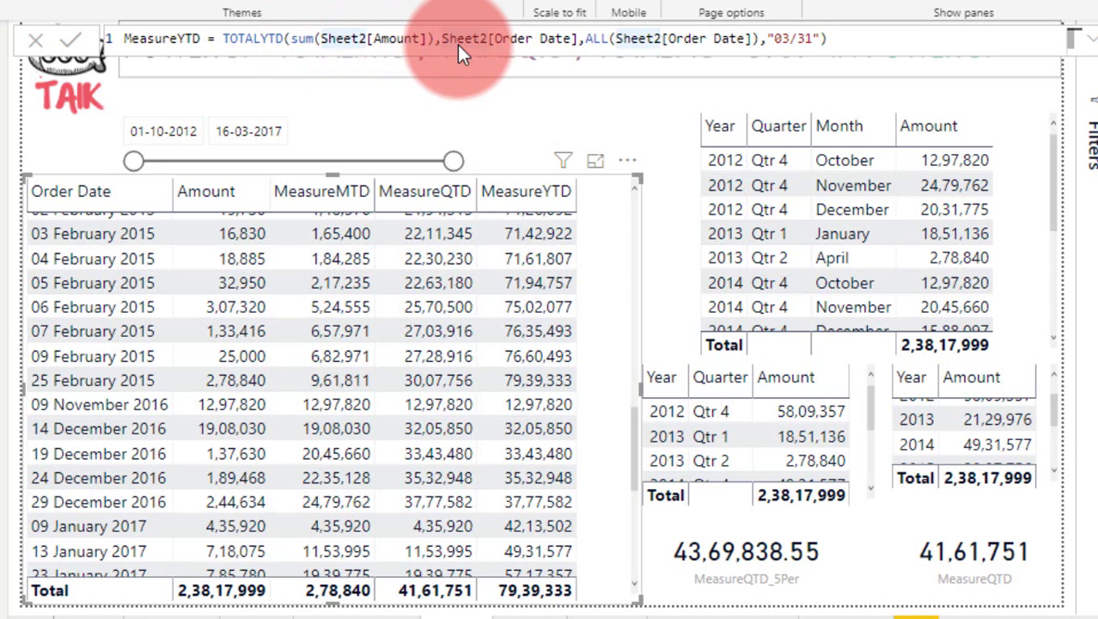
{"action": "left_click", "coordinate": [457, 45]}
{"action": "key", "text": "Right"}
{"action": "key", "text": "Right"}
{"action": "key", "text": "Right"}
{"action": "key", "text": "Right"}
{"action": "key", "text": "Right"}
{"action": "key", "text": "Right"}
{"action": "key", "text": "Right"}
{"action": "key", "text": "Right"}
{"action": "key", "text": "Right"}
{"action": "key", "text": "Right"}
{"action": "key", "text": "Right"}
{"action": "key", "text": "Right"}
{"action": "key", "text": "Right"}
{"action": "key", "text": "Right"}
{"action": "key", "text": "Right"}
{"action": "key", "text": "Right"}
{"action": "key", "text": "Right"}
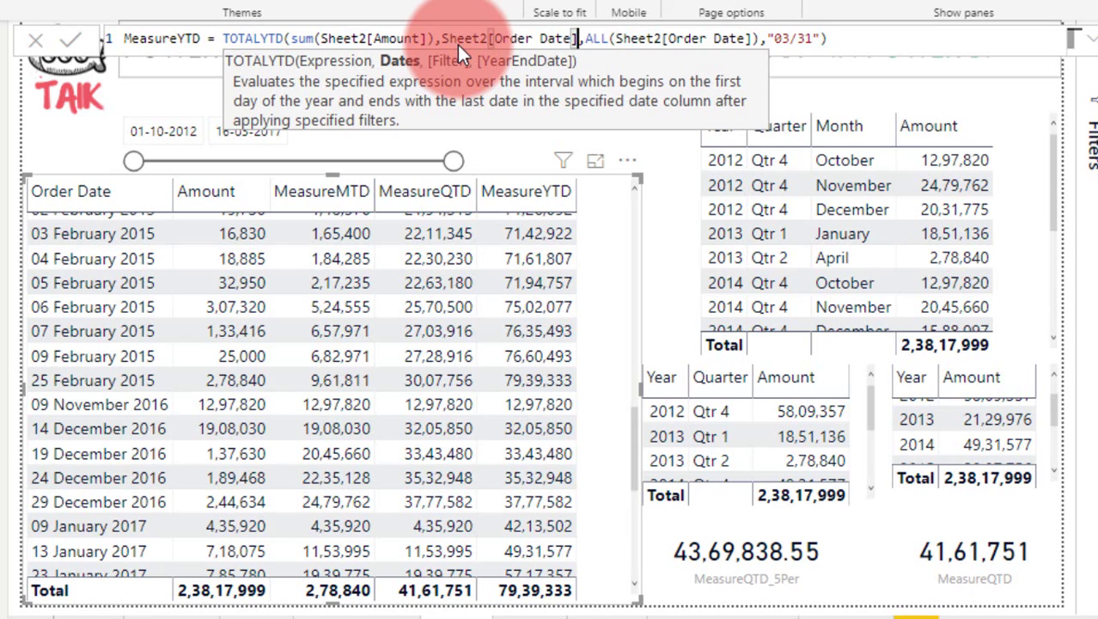
{"action": "key", "text": "Left"}
{"action": "key", "text": "Right"}
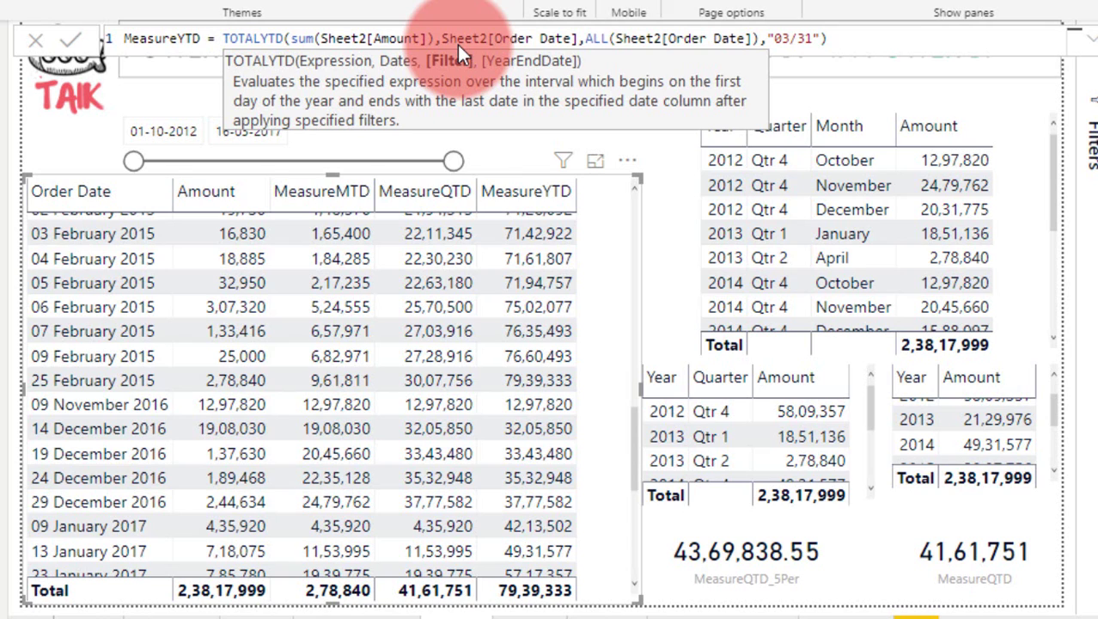
{"action": "key", "text": "Right"}
{"action": "key", "text": "Right"}
{"action": "key", "text": "Right"}
{"action": "key", "text": "Right"}
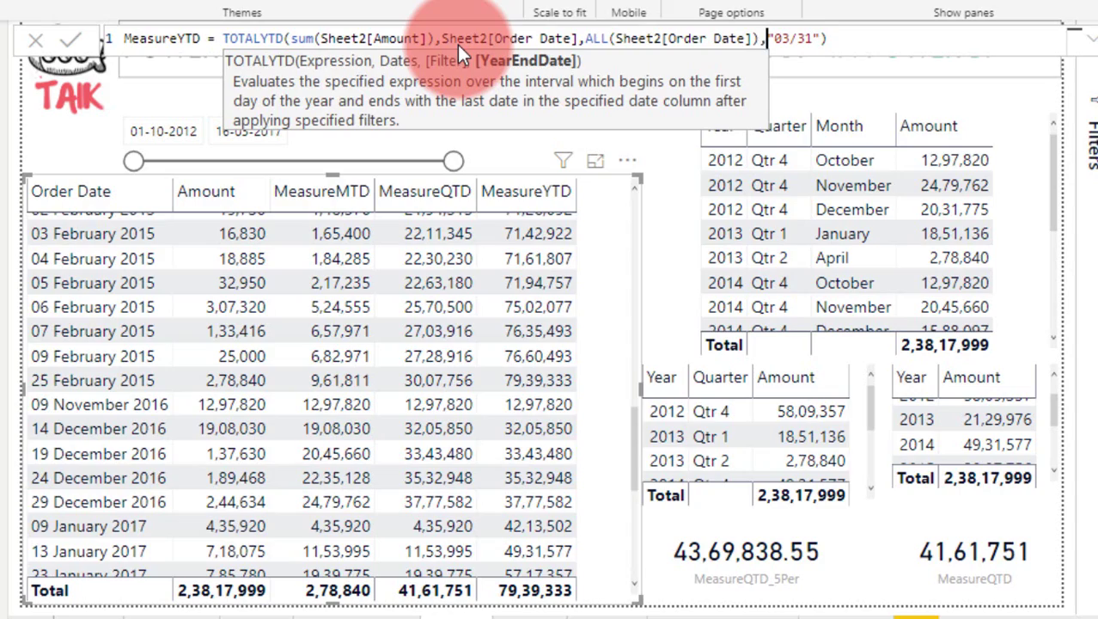
{"action": "key", "text": "Left"}
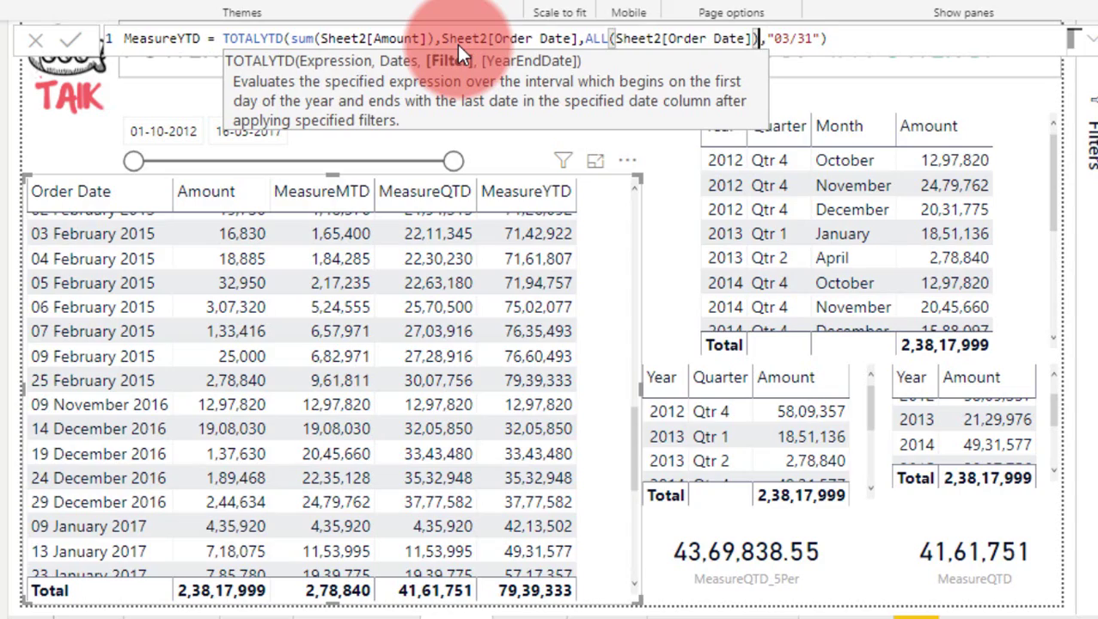